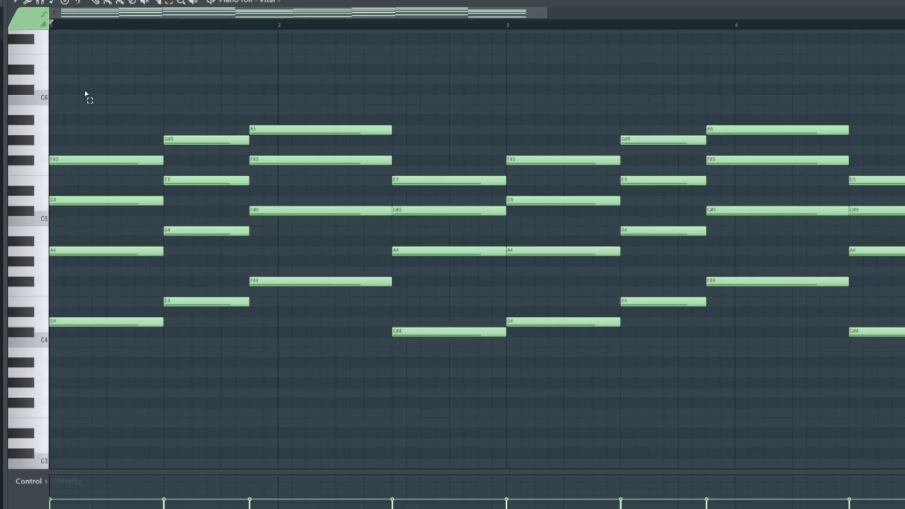
Examine the chord progression in the piano roll by marking each of its chords one after another.
left_click_drag(86, 94, 130, 419)
left_click_drag(208, 97, 209, 398)
left_click_drag(295, 101, 327, 354)
left_click(414, 114)
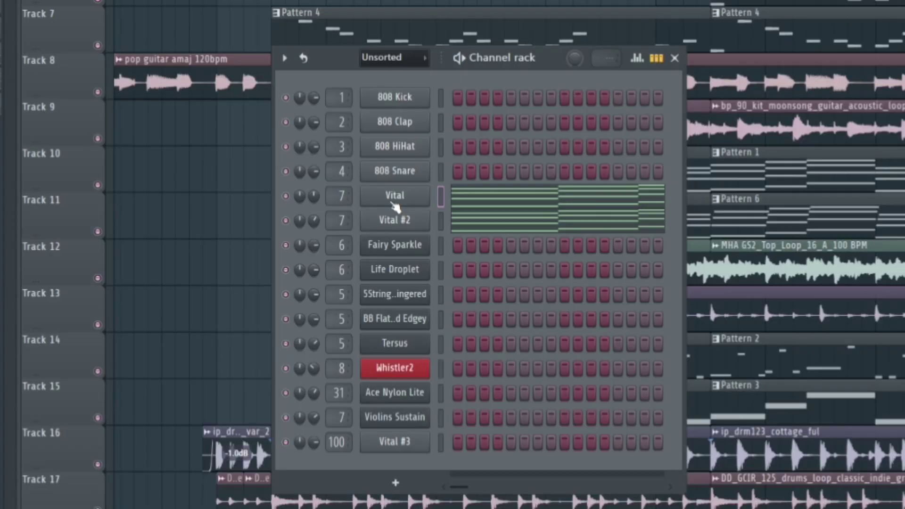
Audition the Vital and Vital #2 chord layers separately and inspect the Fruity parametric EQ 2 on Insert 7.
left_click(394, 207)
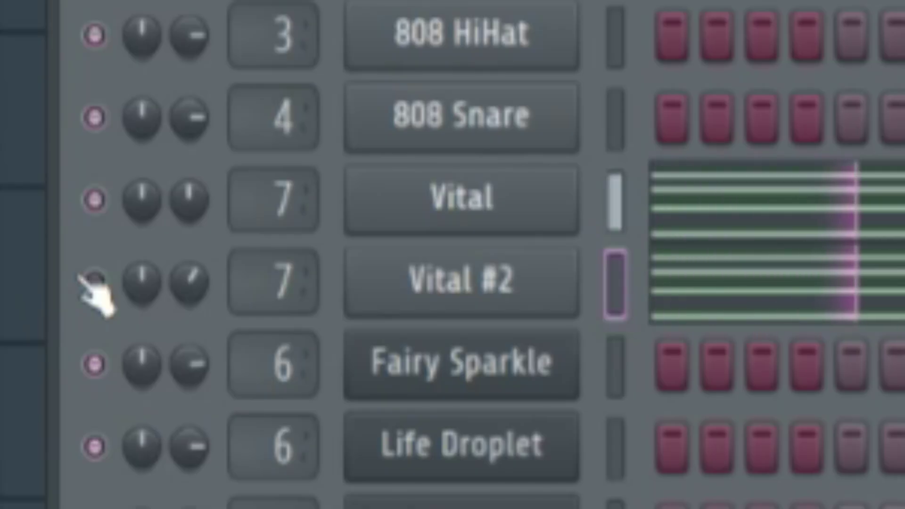
left_click(92, 281)
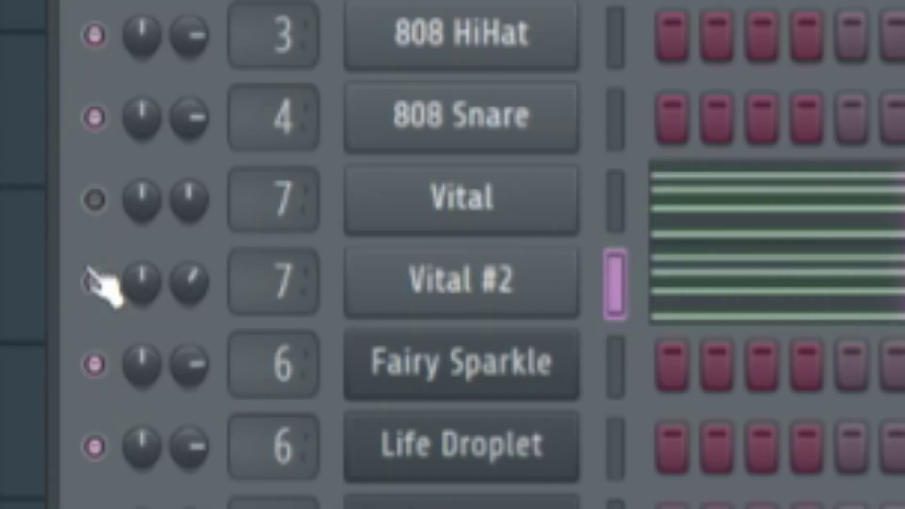
left_click(94, 282)
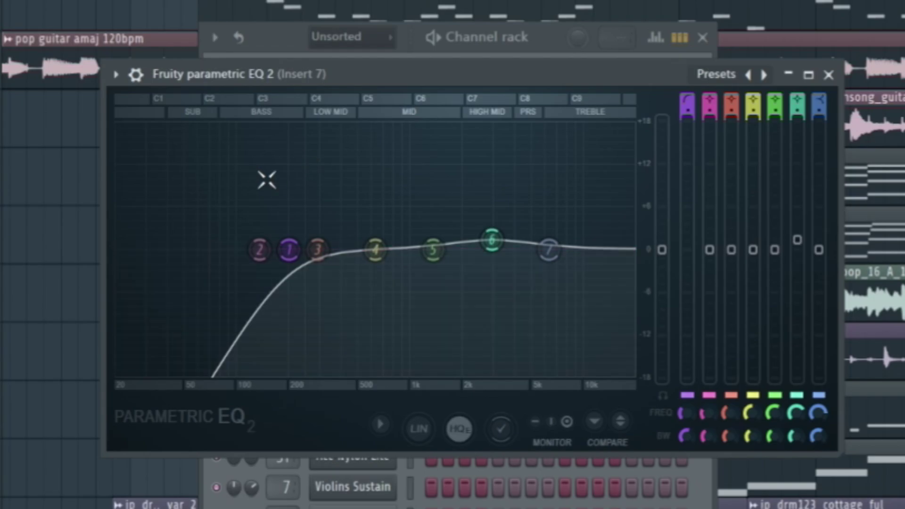
mouse_move(521, 226)
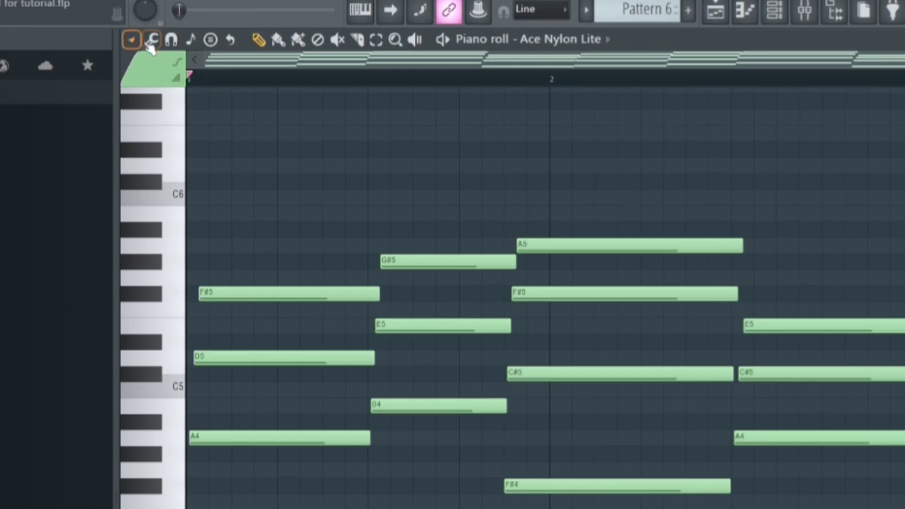
Strum the Ace Nylon Lite chords with the Strum tool and accept its settings.
left_click(152, 38)
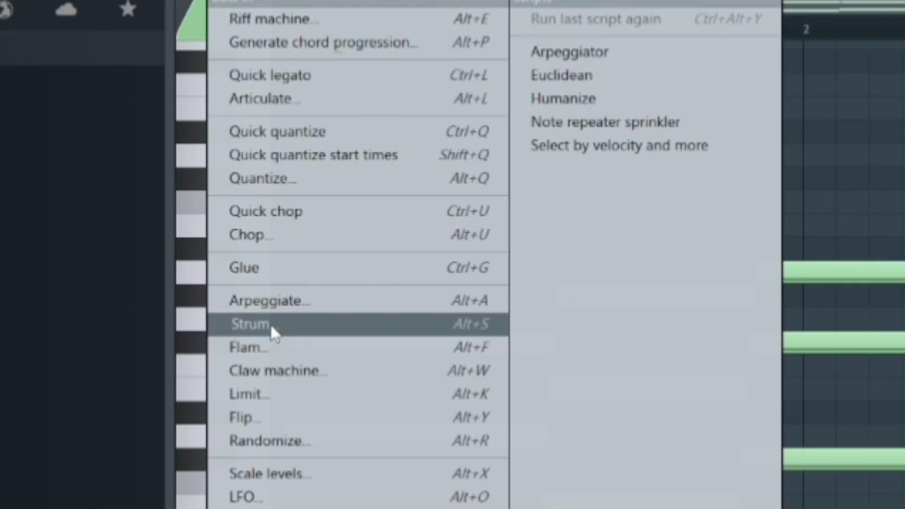
left_click(281, 325)
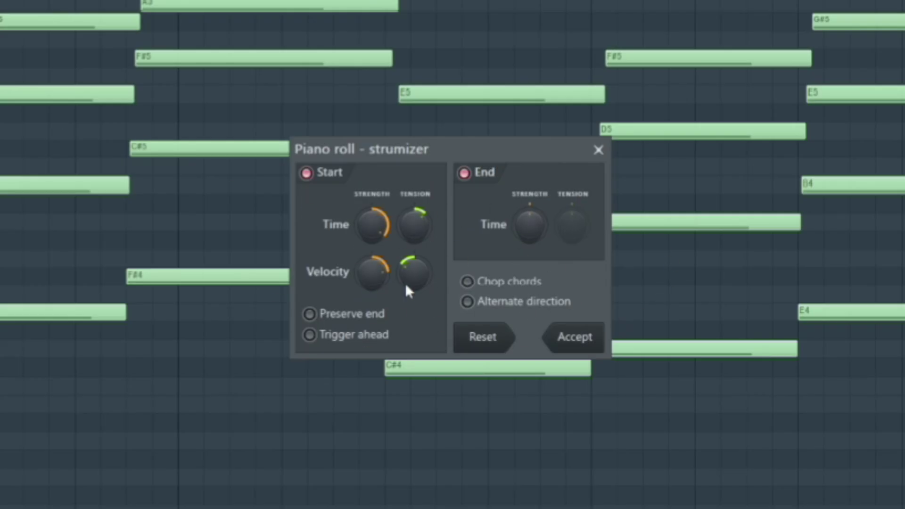
left_click(575, 337)
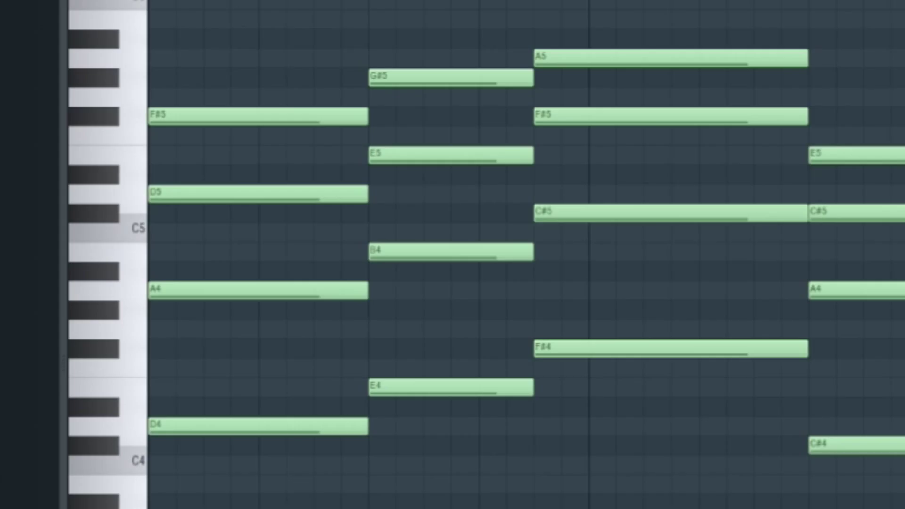
Select the opening D major chord, its D4 root note and the following E major chord in turn, and clear the selection.
left_click_drag(269, 12, 238, 507)
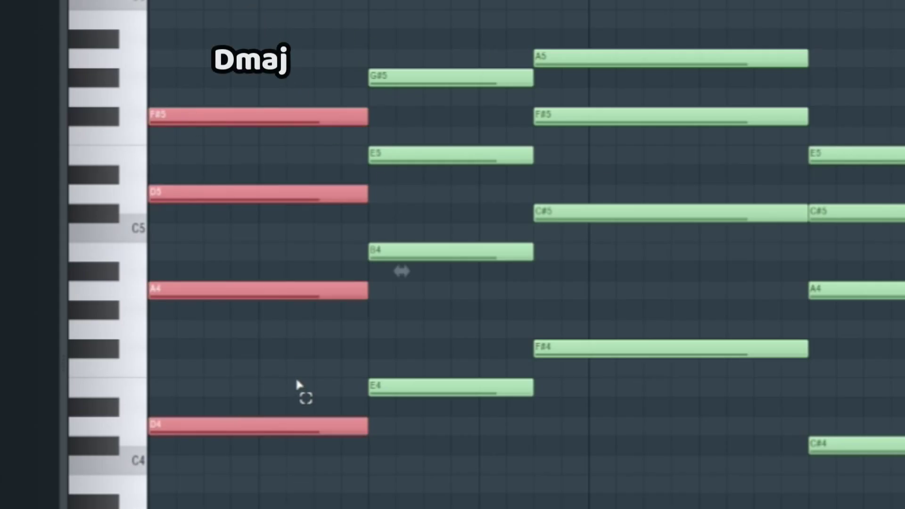
left_click_drag(220, 360, 292, 508)
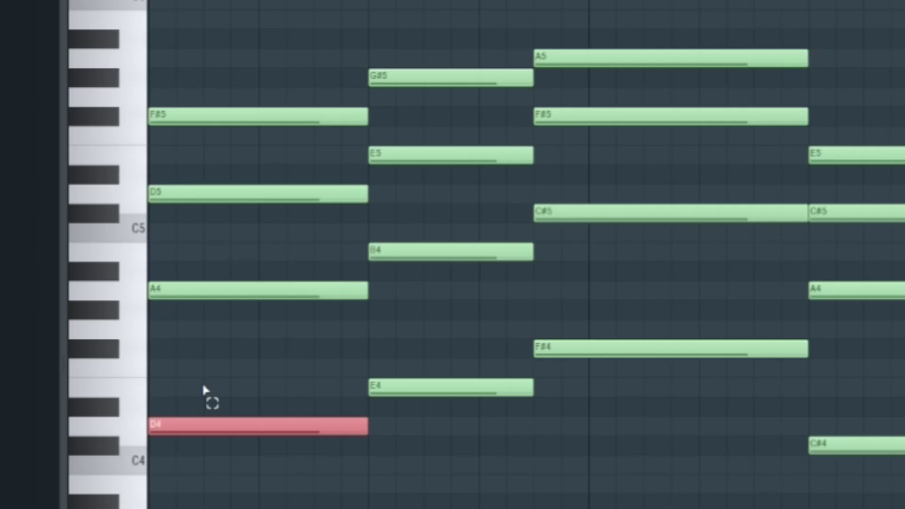
left_click_drag(394, 3, 493, 469)
left_click(472, 171)
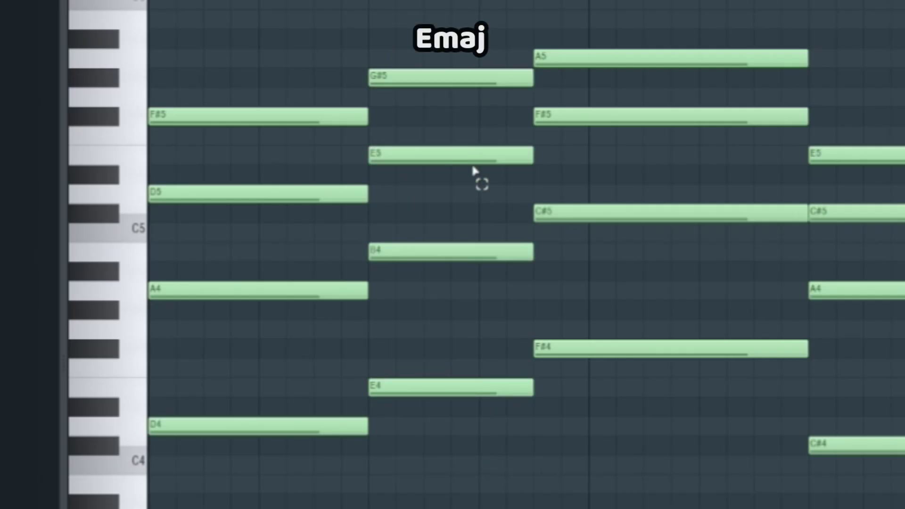
Select the root notes E4, F#4 and C#4 of the second, third and fourth chords.
left_click_drag(397, 359, 483, 434)
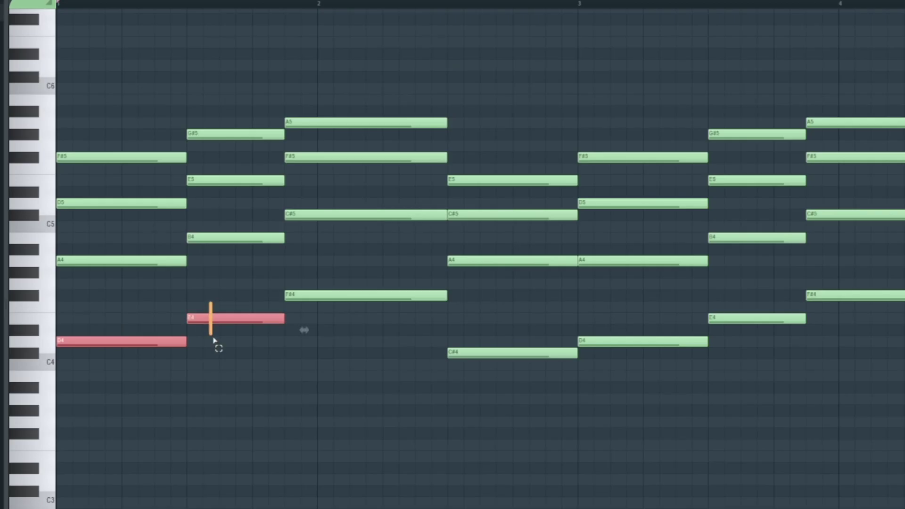
left_click_drag(213, 339, 214, 339)
left_click_drag(301, 266, 317, 340)
left_click_drag(476, 340, 502, 389)
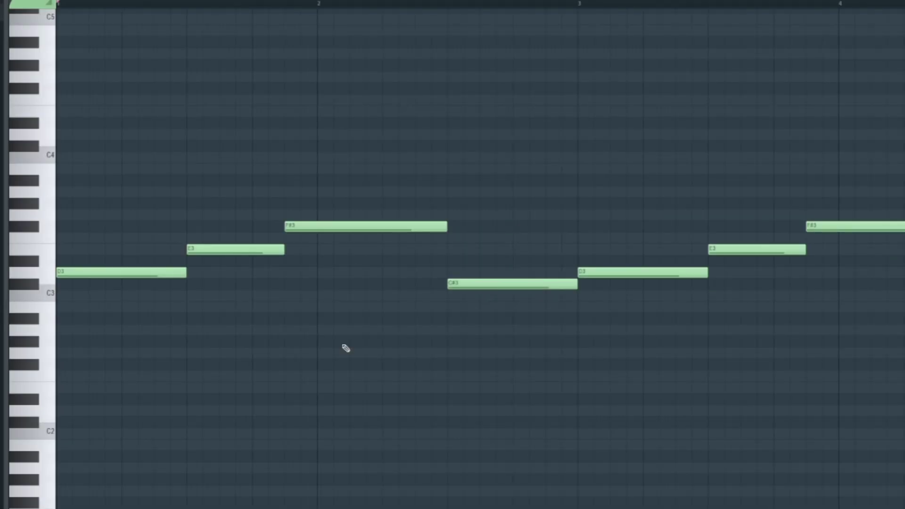
Play back the sustained root-note bass line and the rhythmic bass line with octave jumps.
key("space")
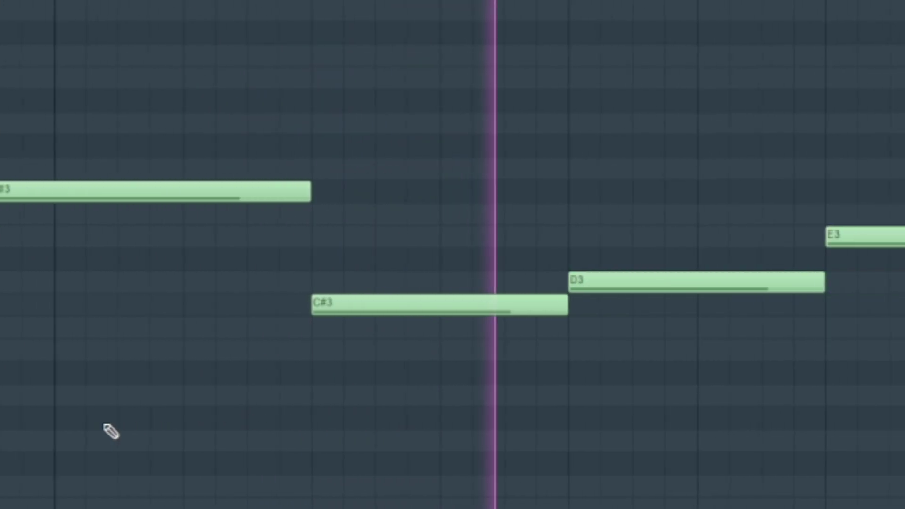
key("space")
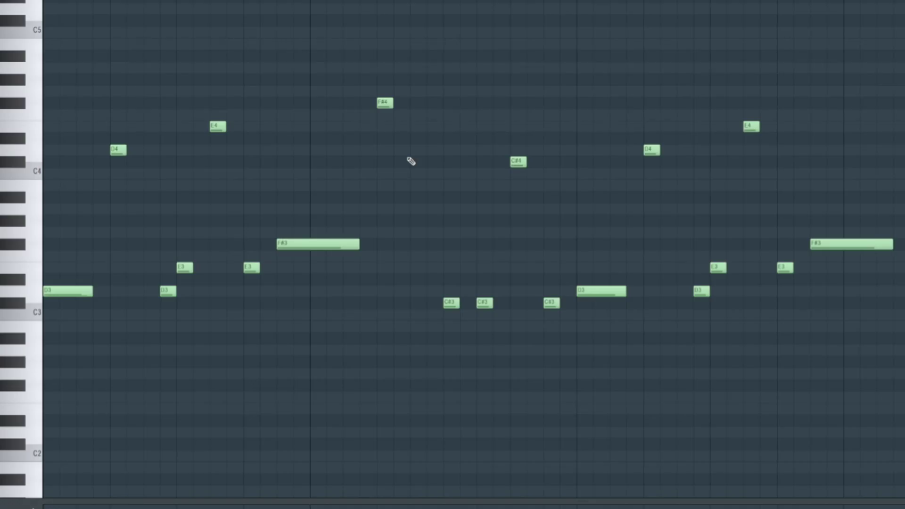
key("space")
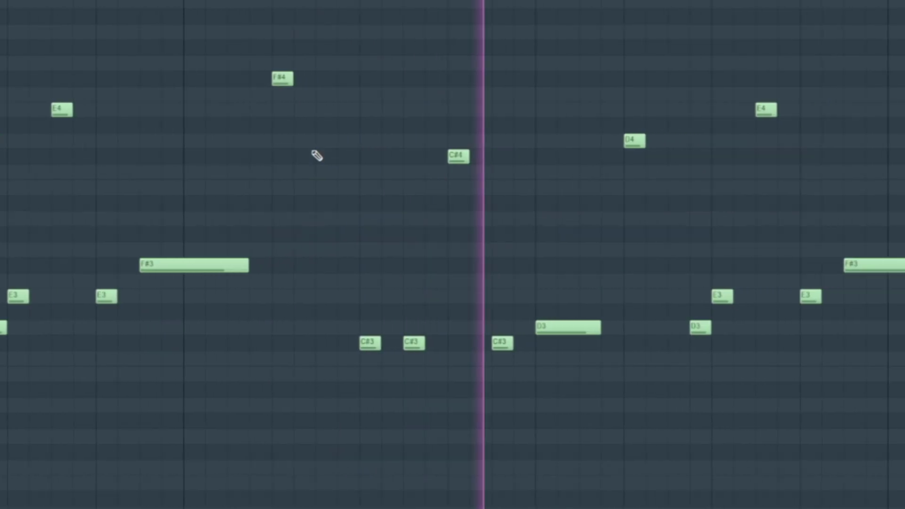
key("space")
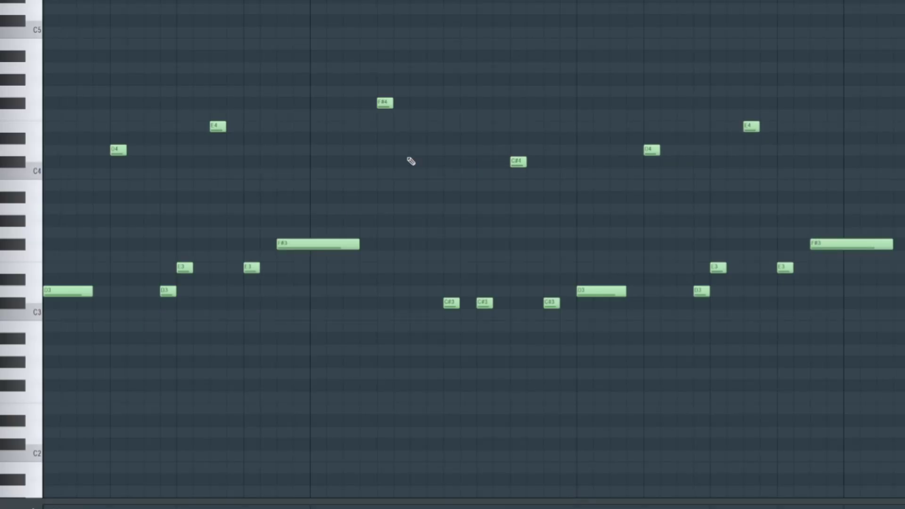
Select the low D3, E3, F#3 and C#3 notes of the first bass phrase.
left_click_drag(123, 275, 87, 297)
left_click_drag(283, 261, 176, 278)
left_click_drag(390, 204, 313, 249)
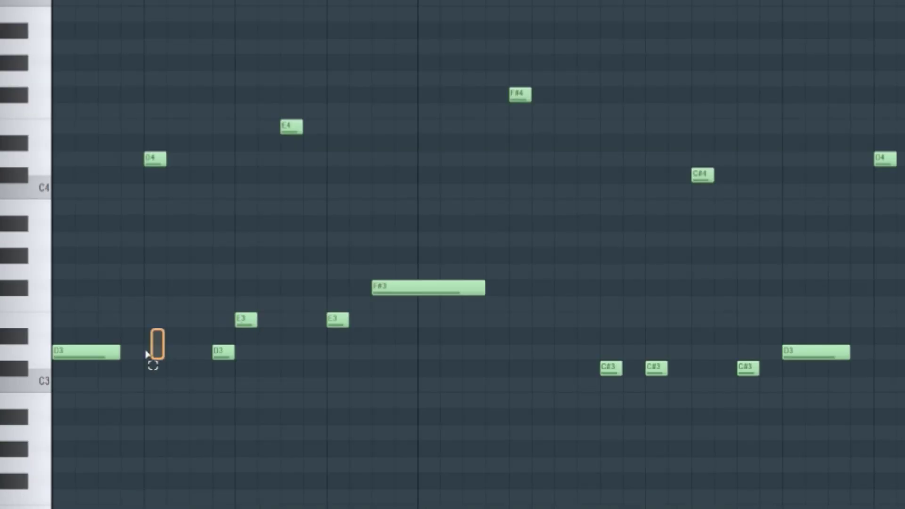
left_click_drag(421, 295, 421, 296)
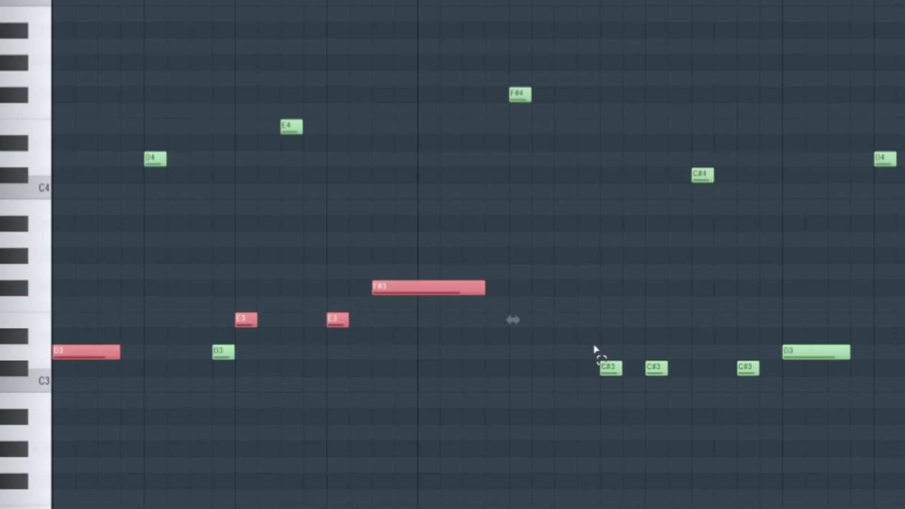
left_click_drag(594, 347, 763, 380)
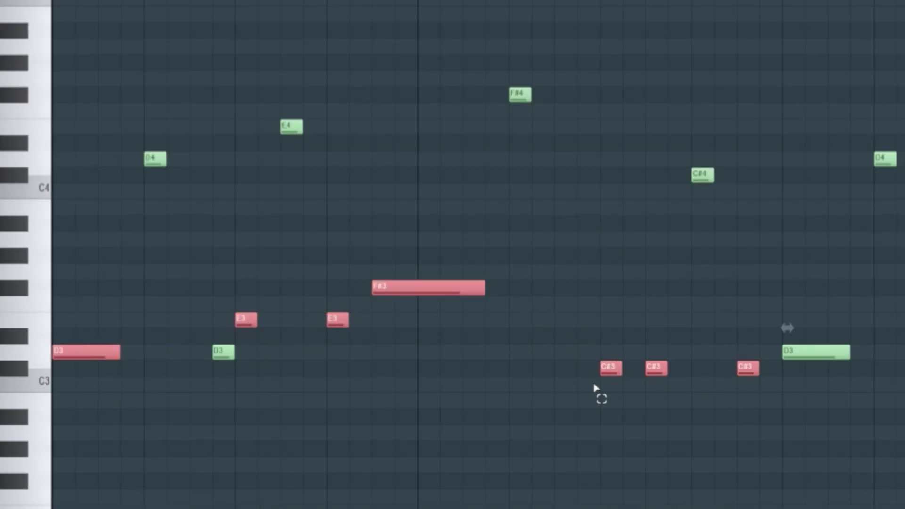
Move the first D4 bass note down an octave to D3 and back up, and clear the selection.
left_click(153, 160)
key("ctrl+Down")
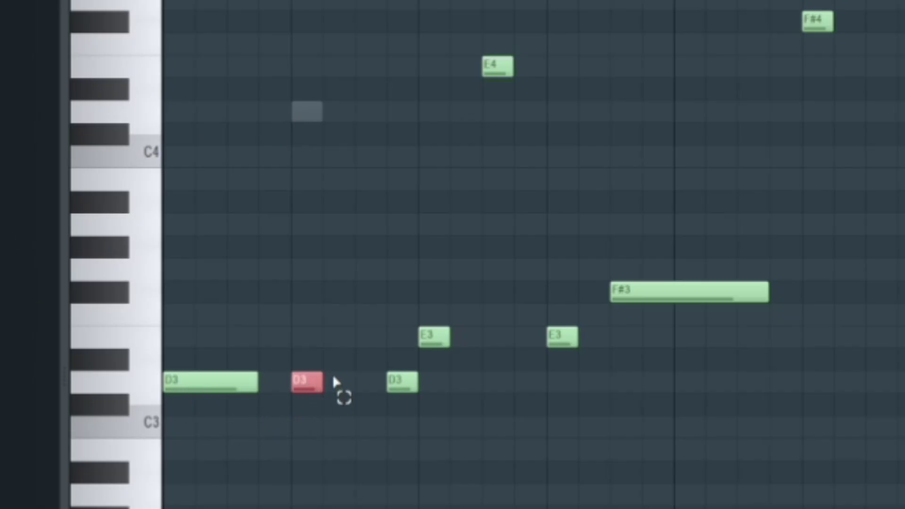
key("ctrl+Up")
key("ctrl+d")
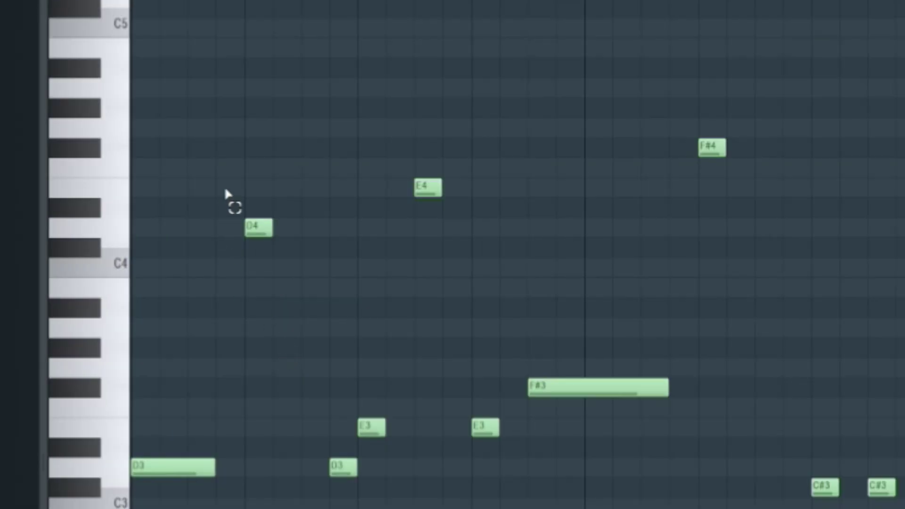
Examine the bass line's octave notes D4 and E4 and the short D3 before the first E3 by selecting them.
left_click_drag(234, 159, 376, 264)
left_click_drag(390, 160, 466, 212)
key("ctrl+d")
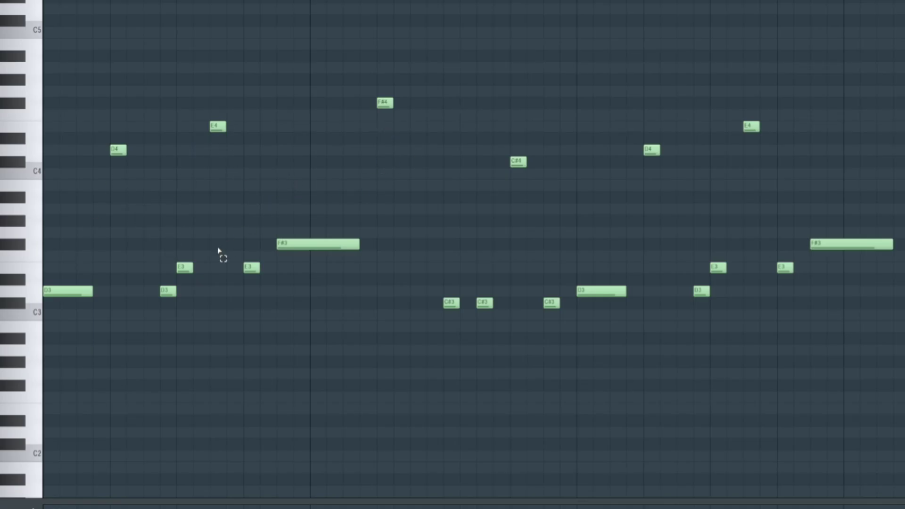
left_click(124, 150)
left_click(168, 289)
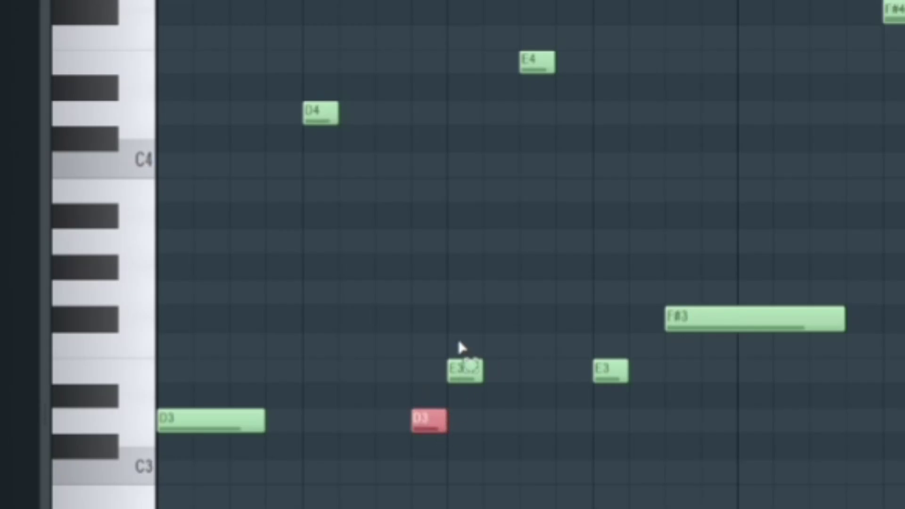
key("ctrl+d")
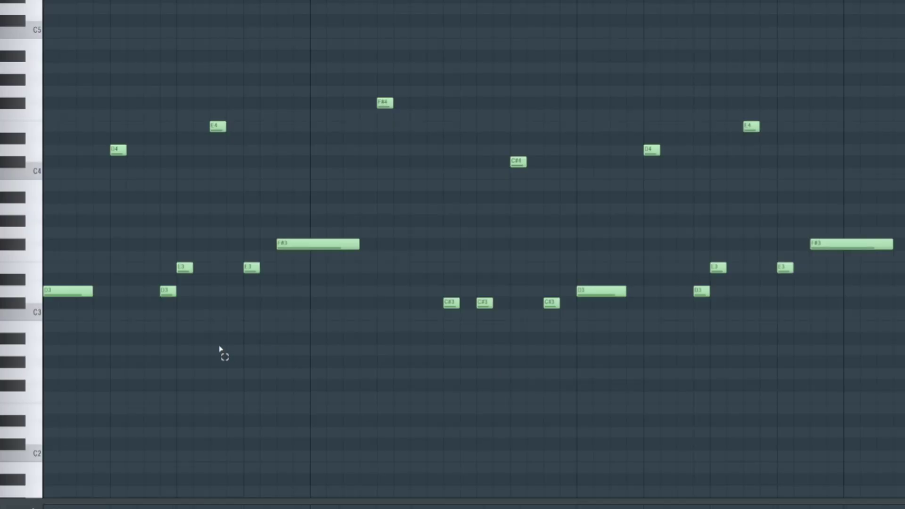
Select the low D3, E3 and F#3 bass notes in turn and the octave notes D4 and E4, clearing the selection between groups.
left_click_drag(190, 287, 44, 307)
key("ctrl+d")
left_click_drag(165, 260, 262, 274)
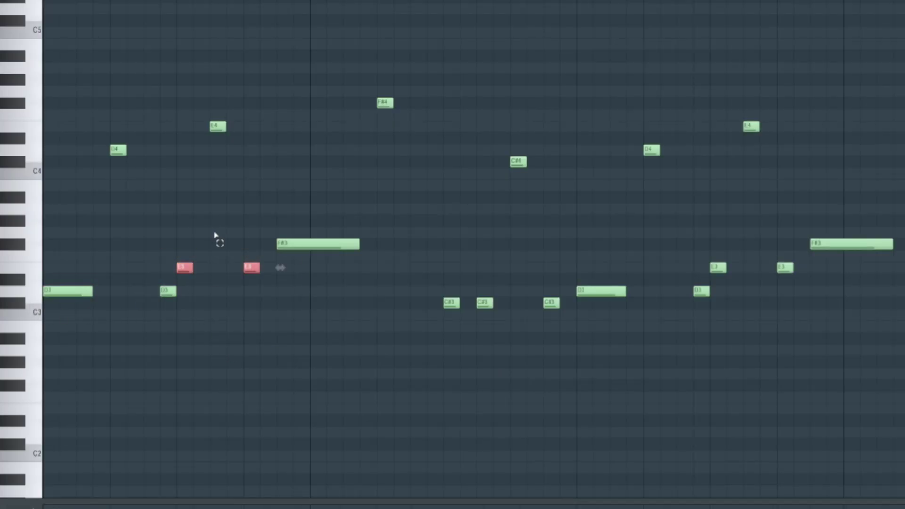
left_click(318, 244)
key("ctrl+d")
left_click_drag(245, 101, 81, 226)
key("ctrl+d")
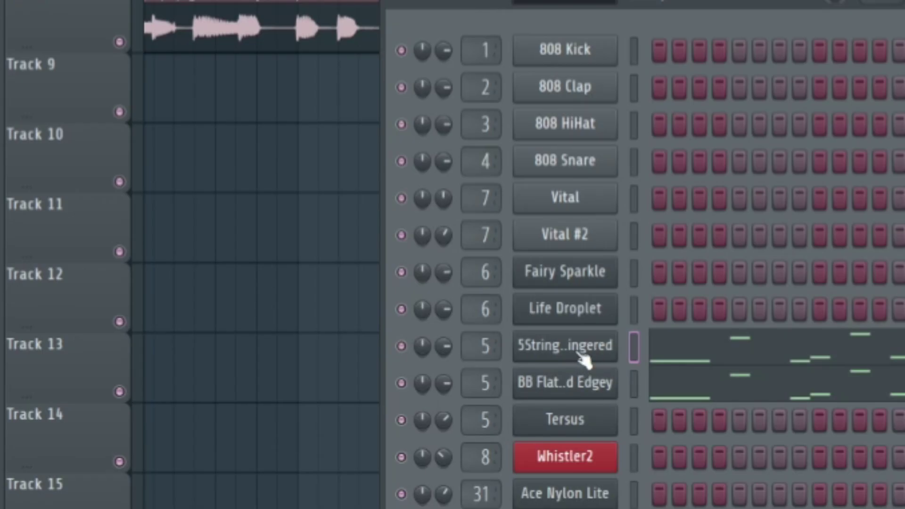
Open the 5String NewRock Fingered bass instrument and the Fruity Blood Overdrive effect on mixer Insert 5.
left_click(582, 358)
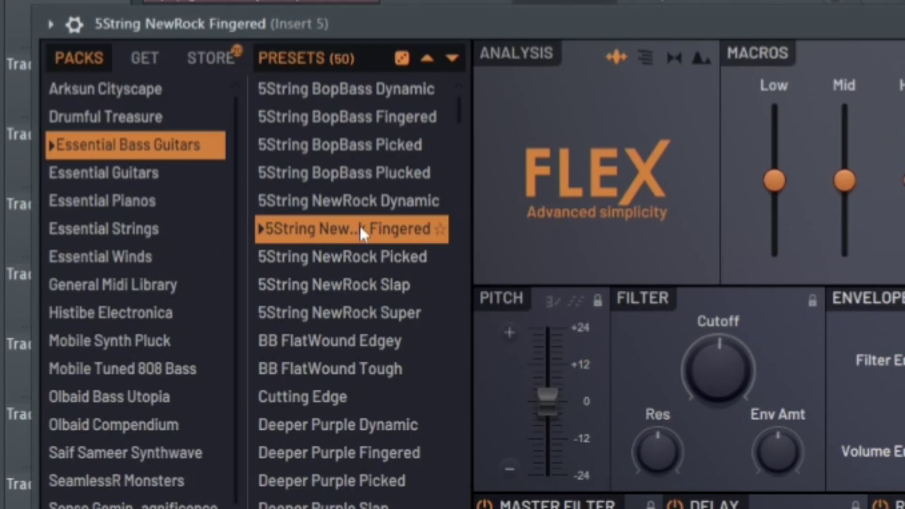
left_click(375, 380)
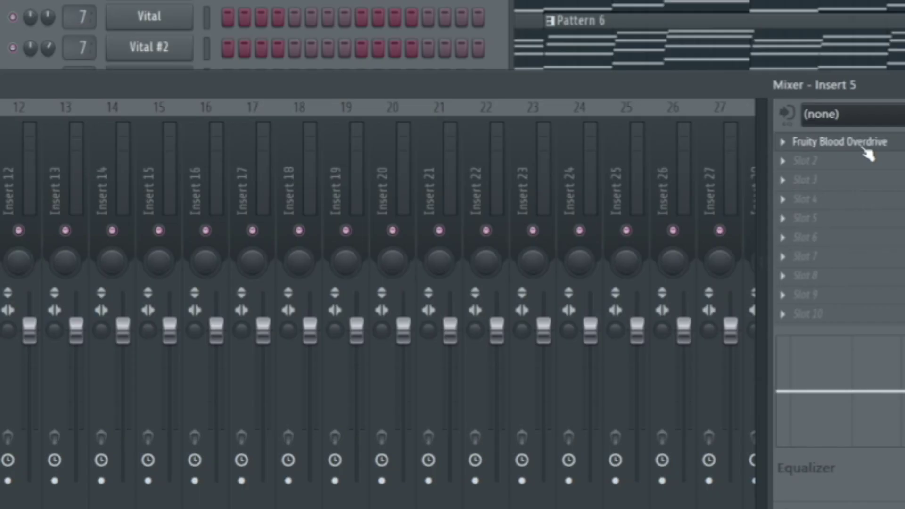
left_click(853, 143)
left_click_drag(198, 55, 253, 153)
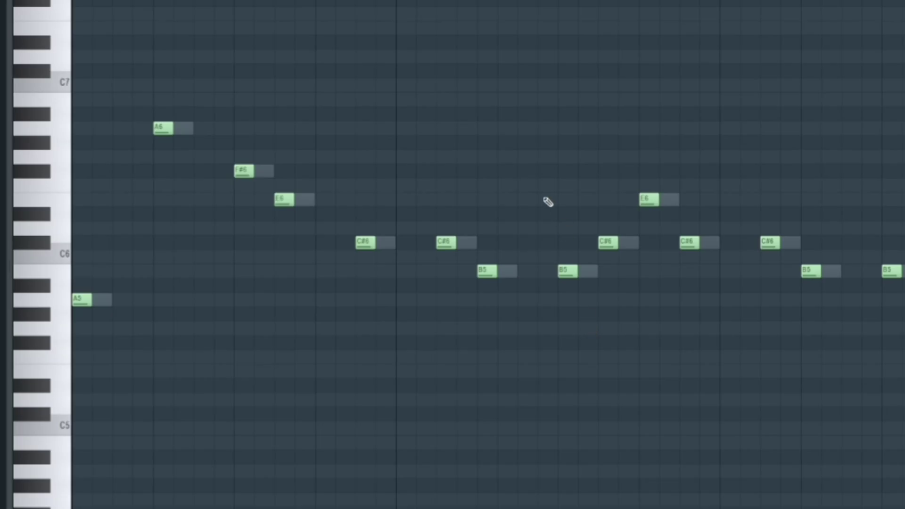
Review the melody notes, open the Fairy Sparkle instrument and audition it and Life Droplet separately.
scroll(537, 202, "down", 1)
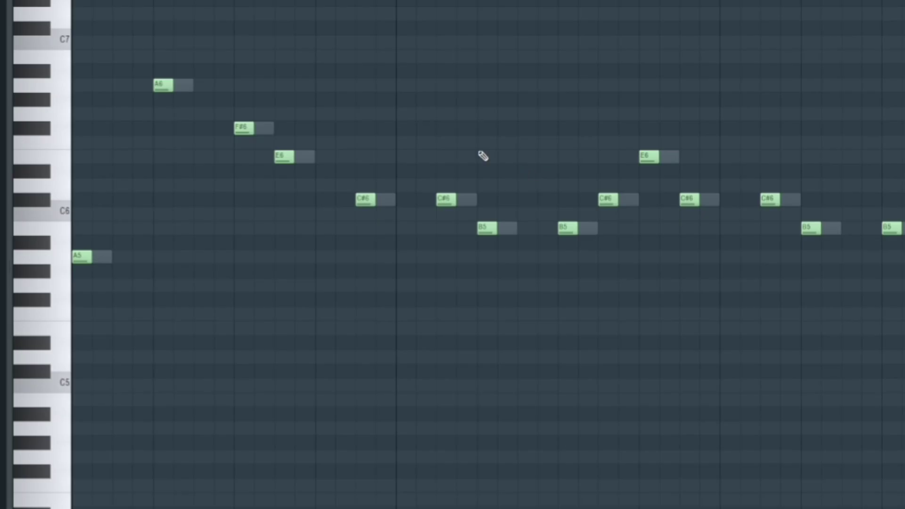
scroll(606, 239, "up", 1)
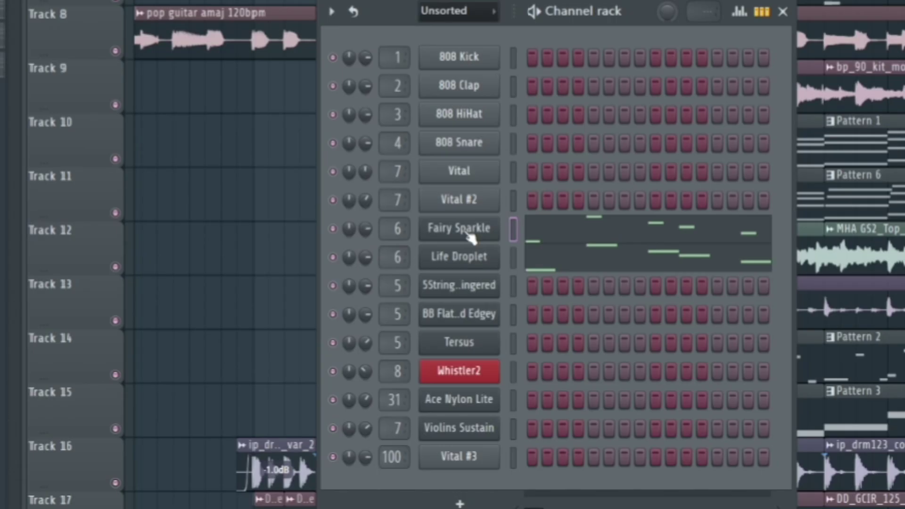
left_click(467, 241)
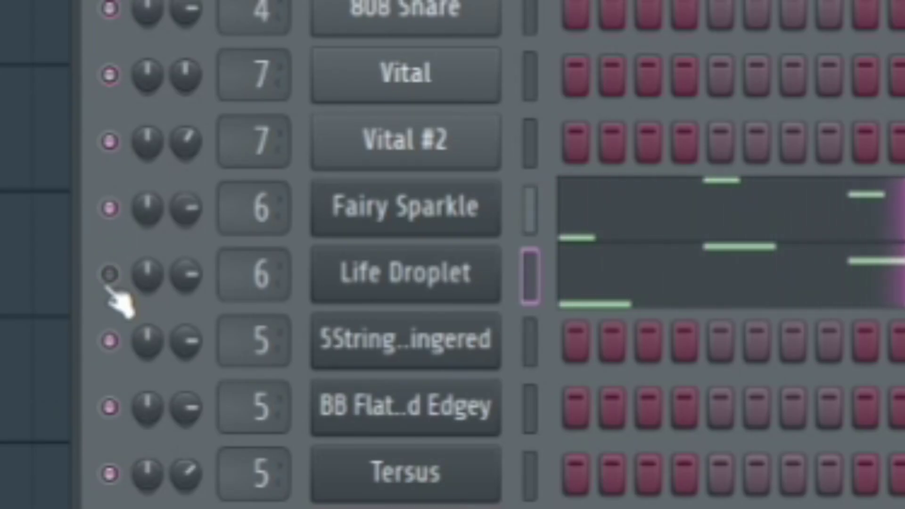
left_click(109, 274)
left_click(109, 208)
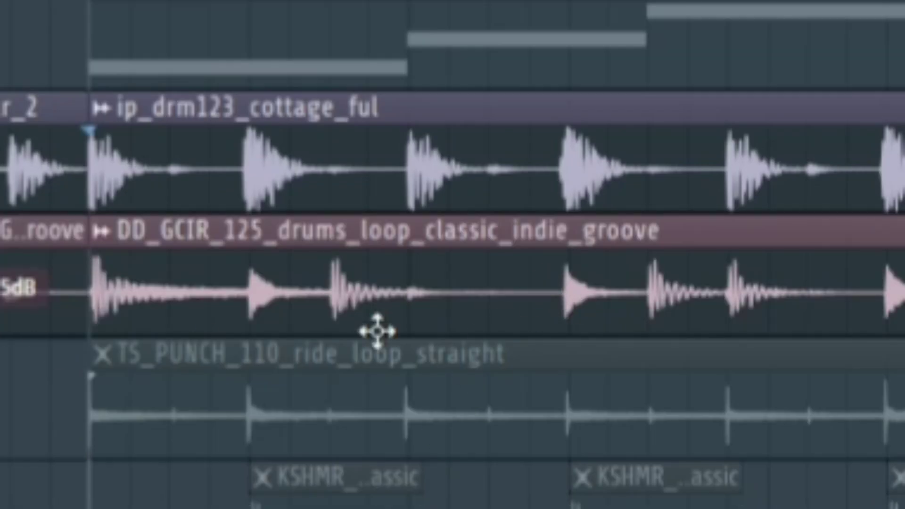
Play back the soloed drum loops in the playlist.
key("space")
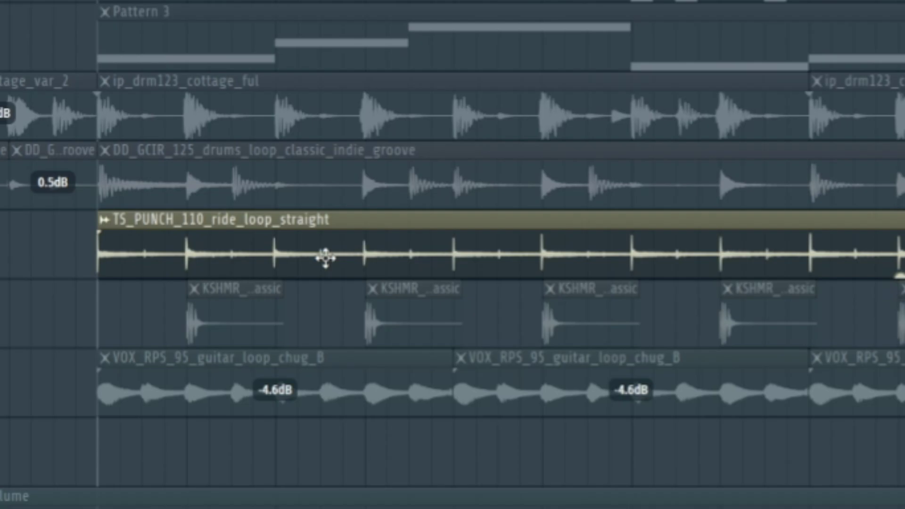
Audition the soloed ride loop, the KSHMR drum hits and the drum layers together in the playlist.
key("space")
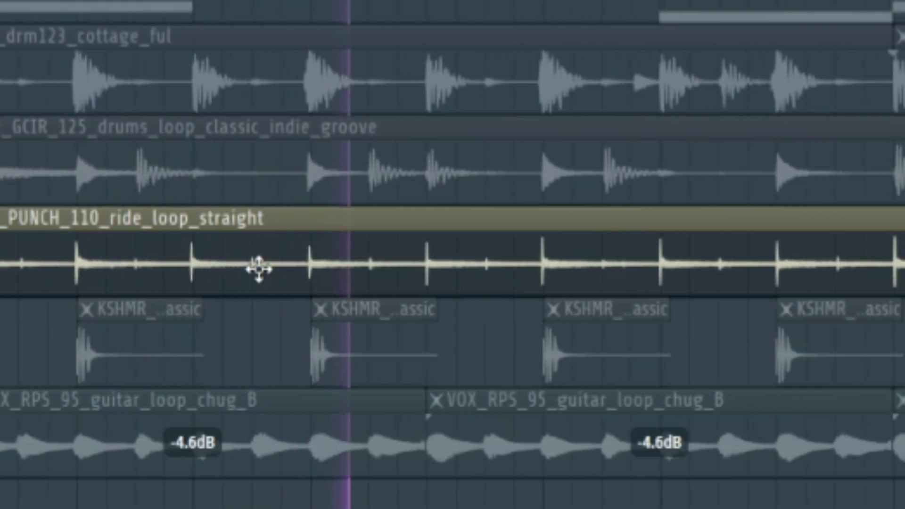
left_click(114, 366)
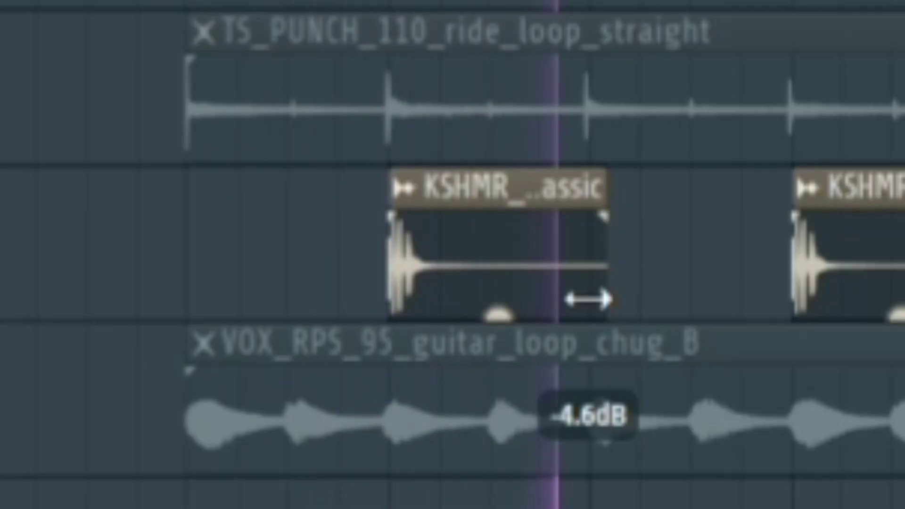
key("space")
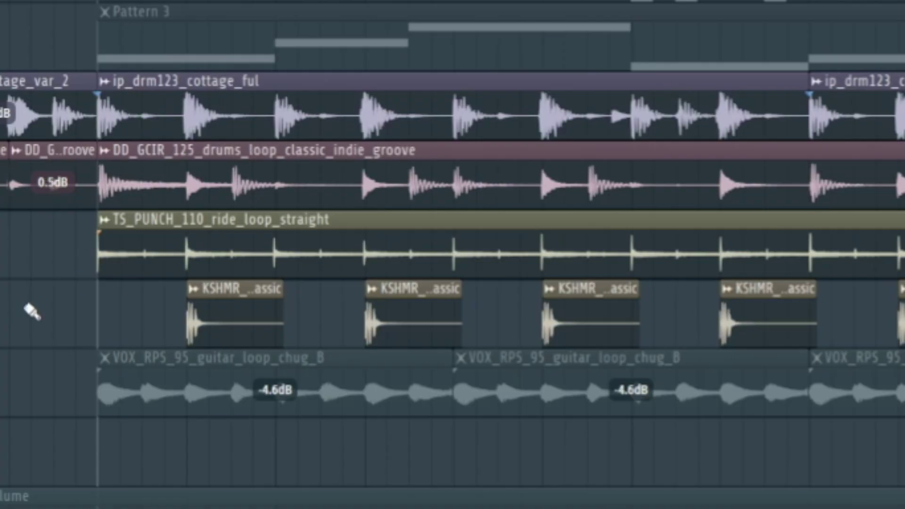
key("space")
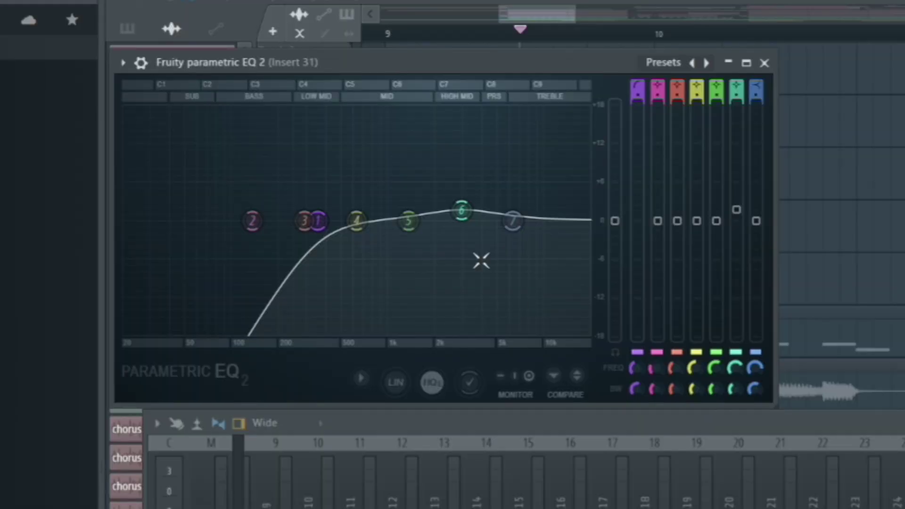
Shift band 1 of Insert 31's Parametric EQ 2 to a higher frequency and play back the soloed pop guitar amaj loop.
left_click_drag(318, 220, 456, 222)
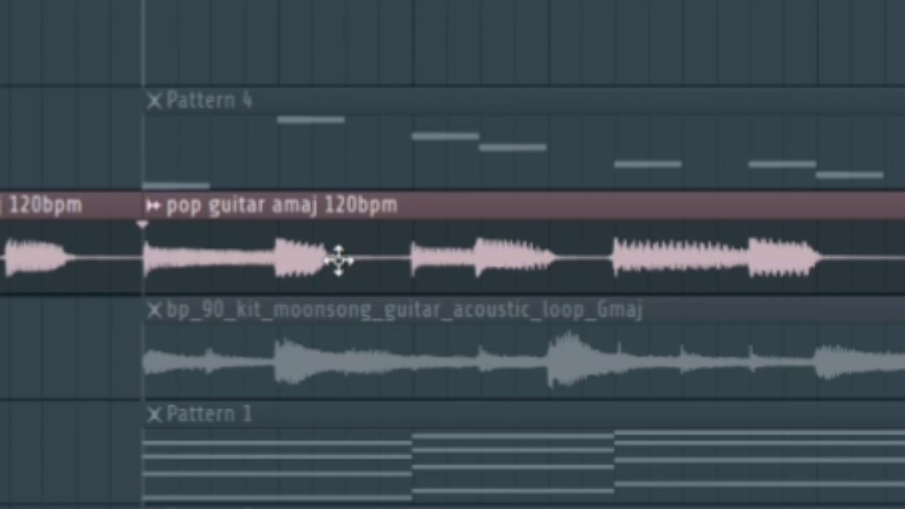
key("space")
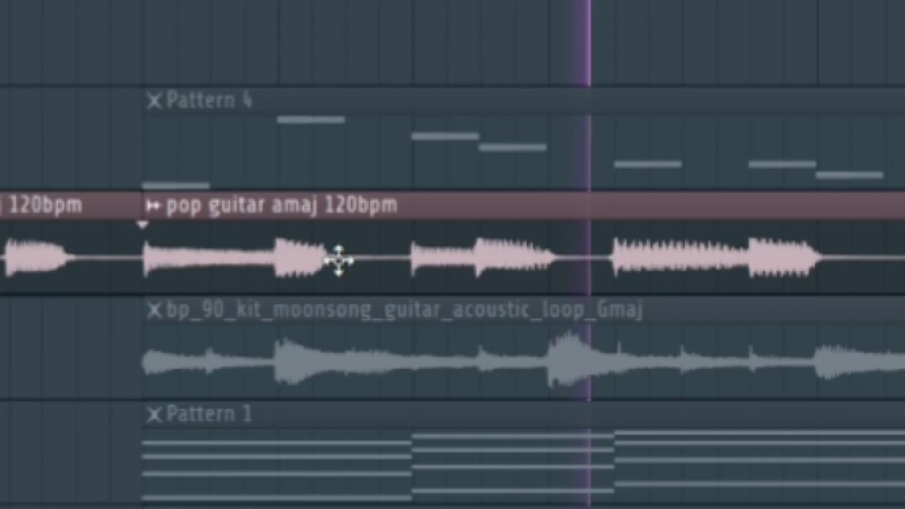
key("space")
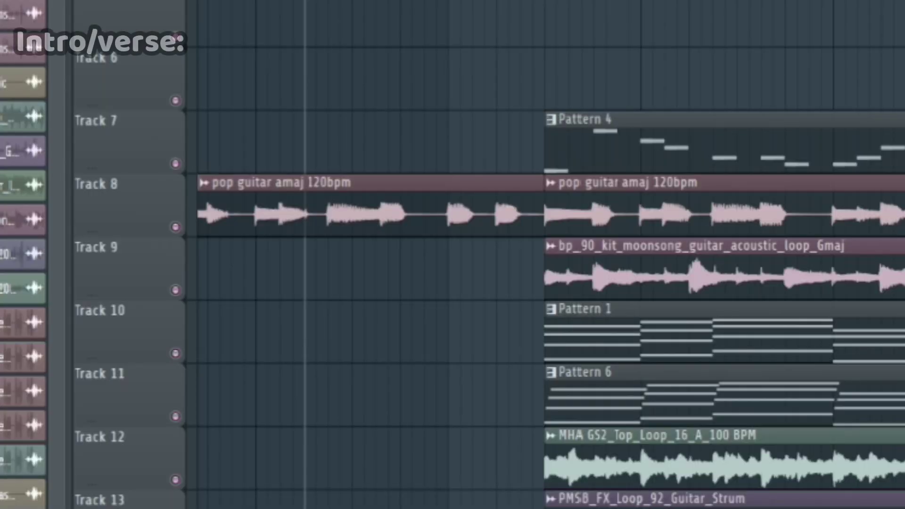
Select the pop guitar amaj clip on Track 8 in the intro/verse section.
left_click_drag(459, 48, 363, 278)
left_click(329, 247)
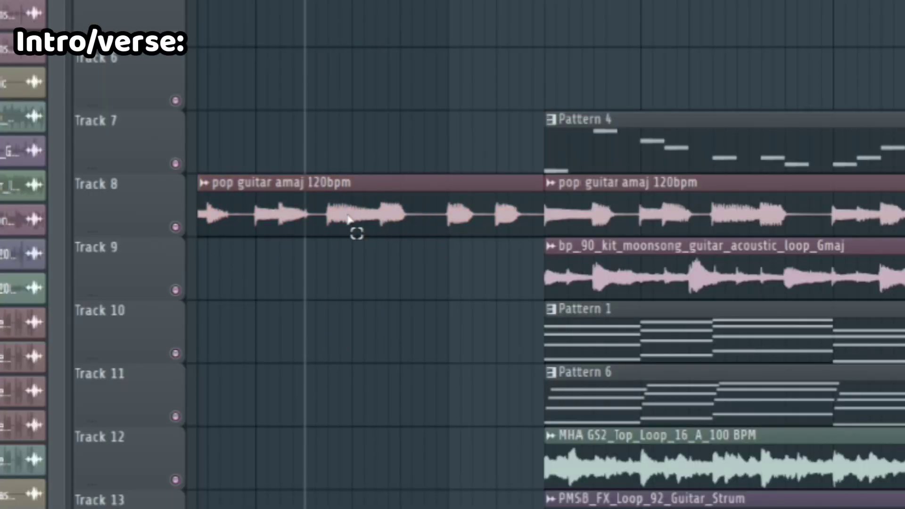
left_click_drag(390, 226, 659, 202)
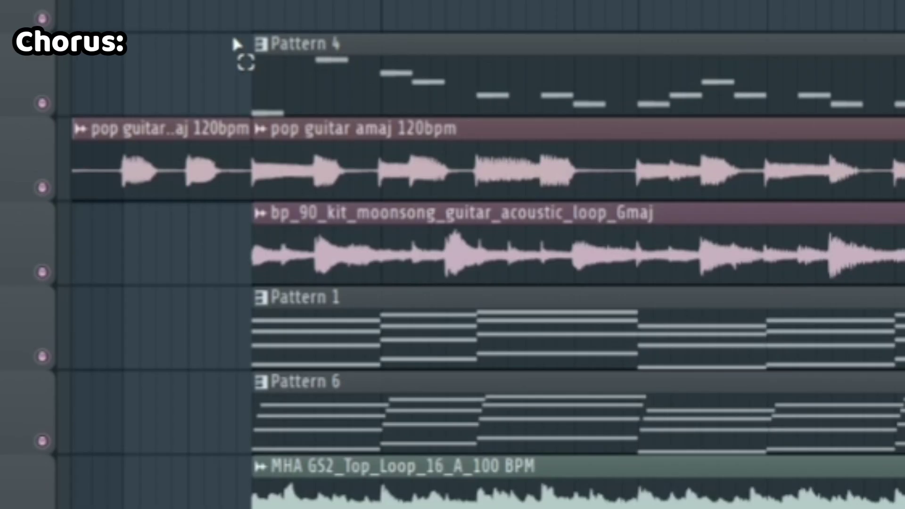
Select the chorus's Pattern 4, pop guitar amaj and moonsong acoustic guitar loop clips one after another.
left_click_drag(98, 68, 177, 87)
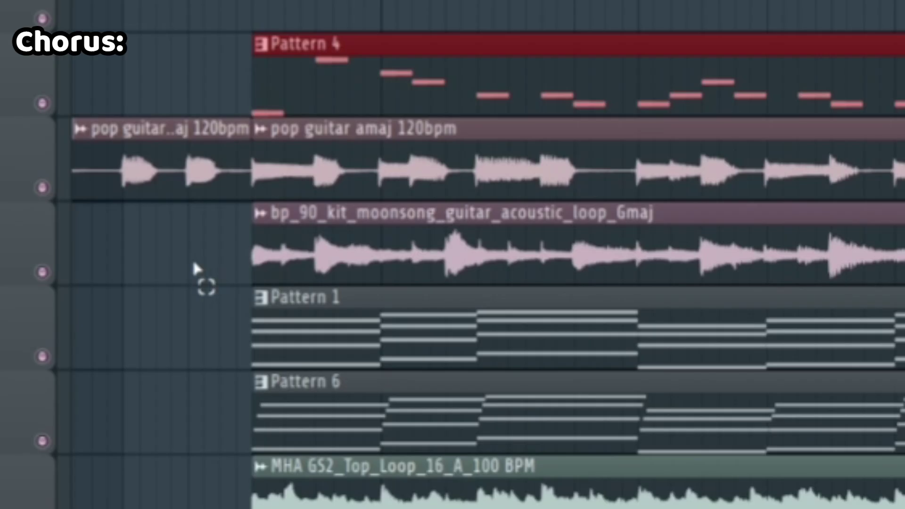
left_click_drag(80, 156, 97, 117)
left_click_drag(235, 166, 236, 166)
left_click_drag(196, 247, 447, 254)
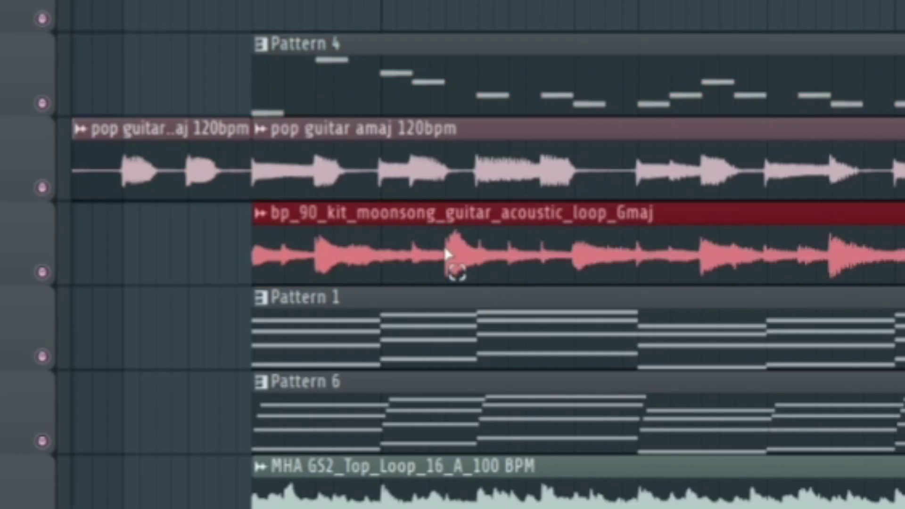
Select Pattern 1 with Pattern 6, and the MHA top loop with the Guitar Strum loop, clearing the selection after each pair.
left_click_drag(191, 289, 318, 455)
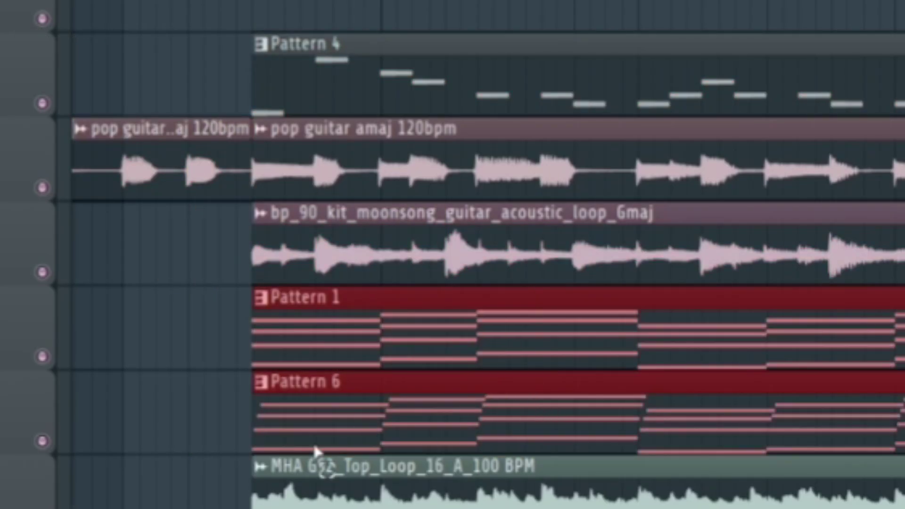
left_click(186, 462)
left_click_drag(187, 468, 370, 364)
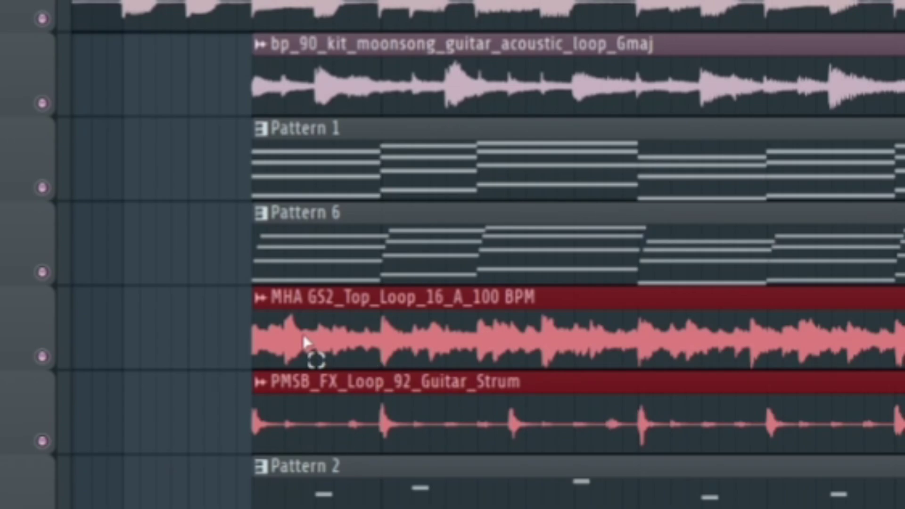
left_click(201, 341)
Select the chorus's Pattern 2 and Pattern 3 clips together.
scroll(202, 340, "down", 3)
left_click_drag(194, 208, 450, 328)
scroll(450, 328, "down", 4)
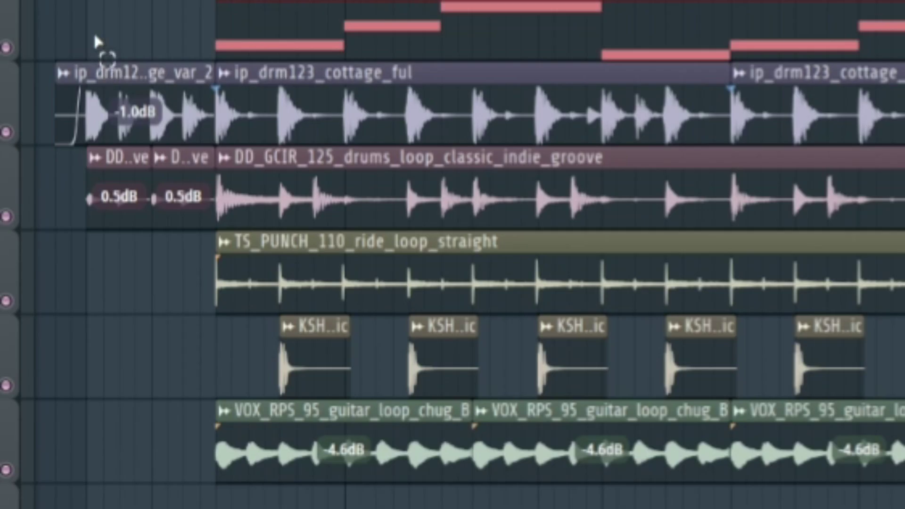
Select the chorus's drum loop and KSHMR hit clips as a group, and the guitar chug clips beneath them.
left_click_drag(95, 41, 590, 372)
scroll(155, 319, "down", 3)
left_click_drag(150, 313, 475, 320)
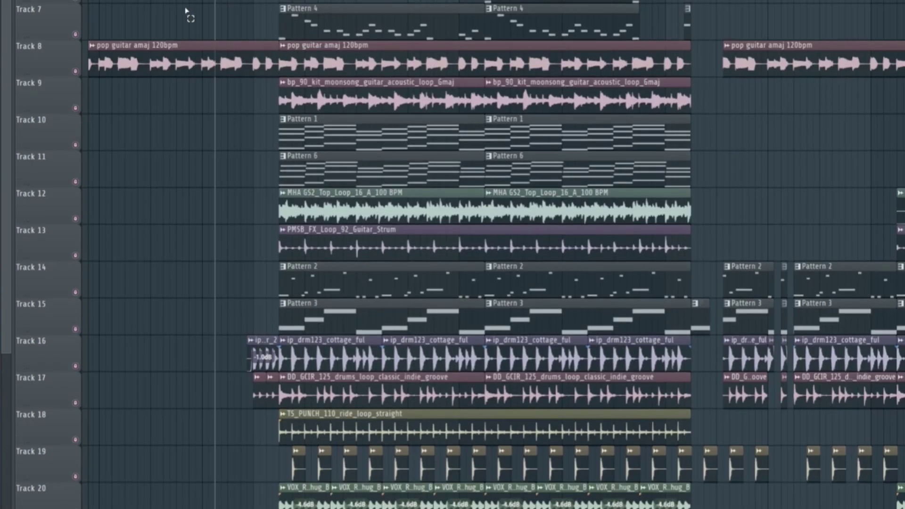
Select the chorus clips from Track 7 down to Track 20 as one block and clear the selection.
left_click_drag(185, 10, 537, 484)
left_click(216, 50)
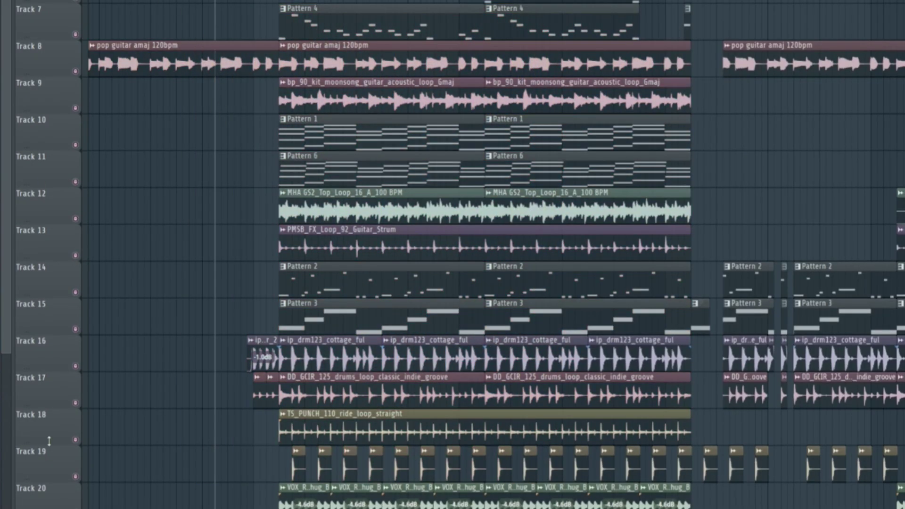